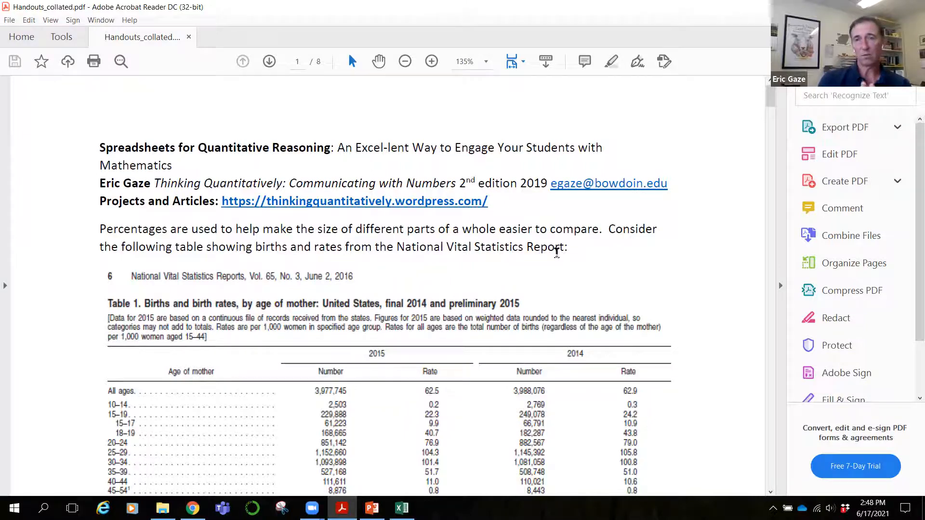
Step: Read the births and birth rates table in the handout PDF and compare it with the Births worksheet in Excel
scroll(556, 250, down, 5)
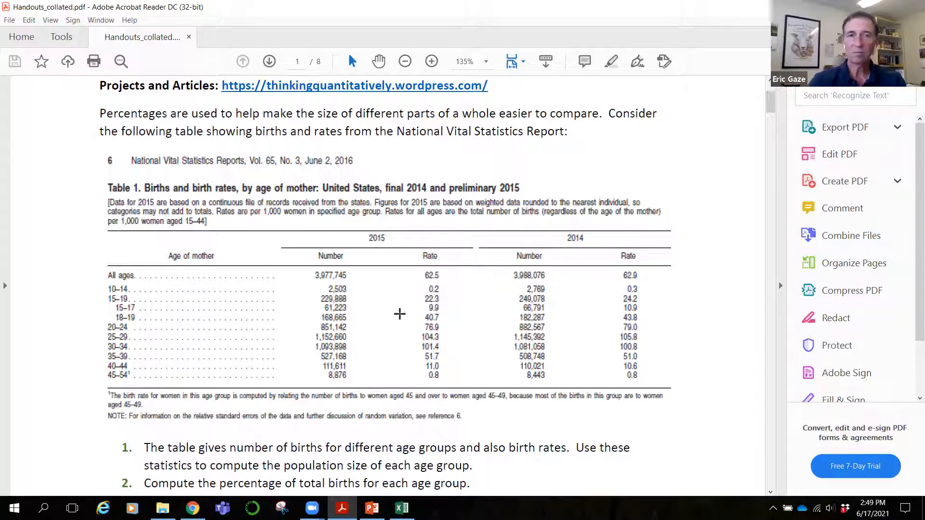
click(401, 507)
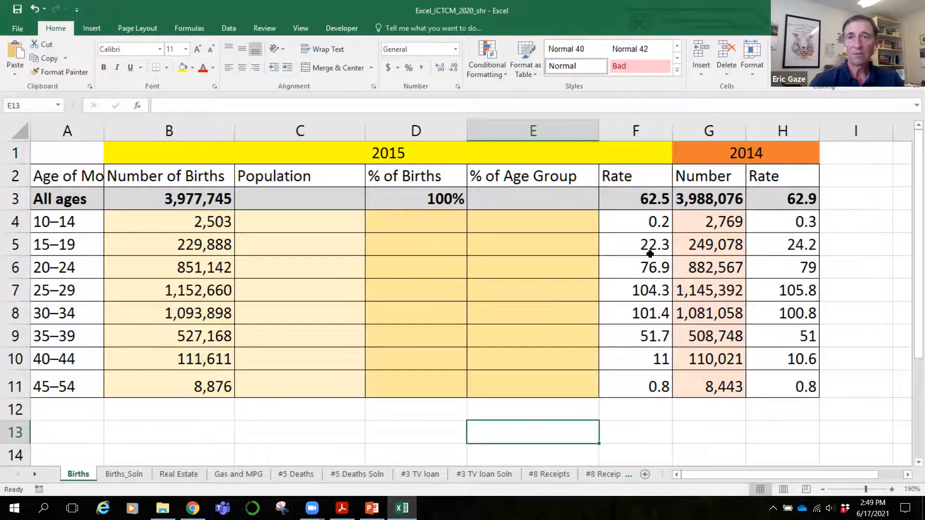
click(342, 508)
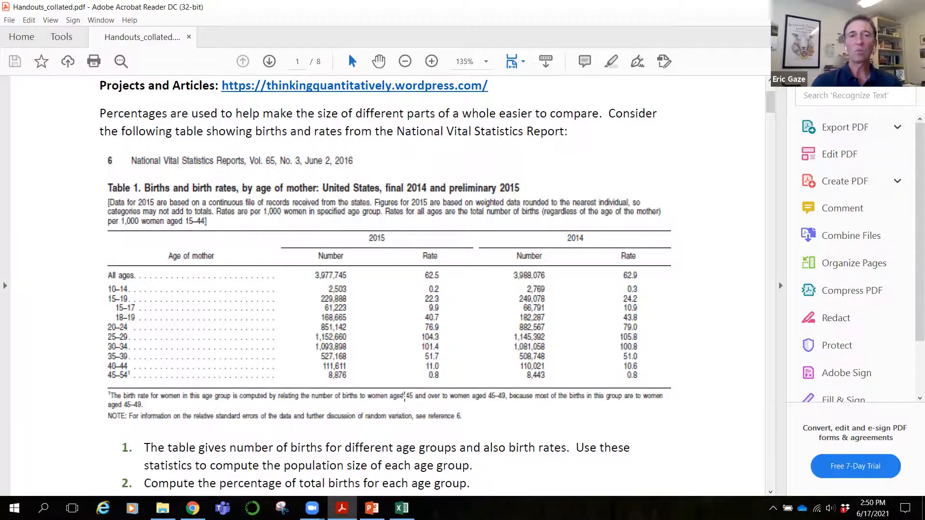
click(401, 508)
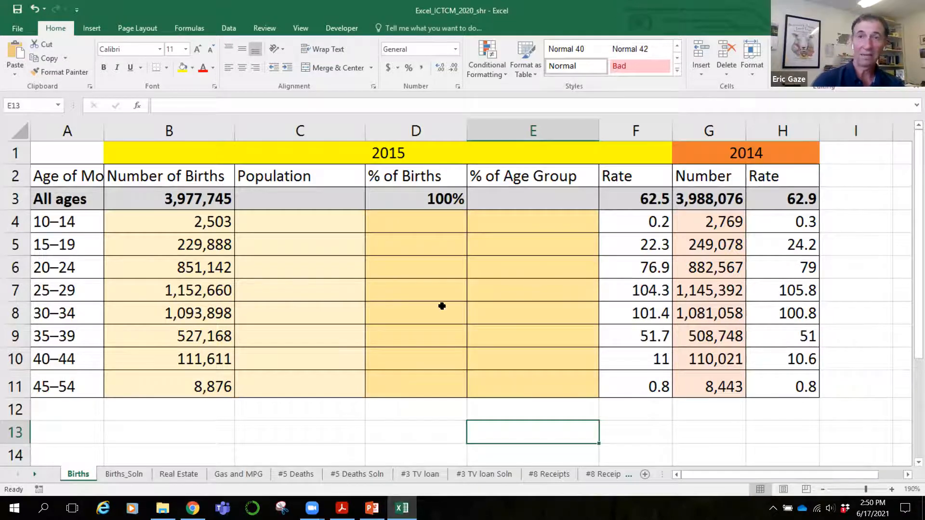
Step: Inspect the population formula for the 10–14 age group on the Births_Soln sheet
click(128, 473)
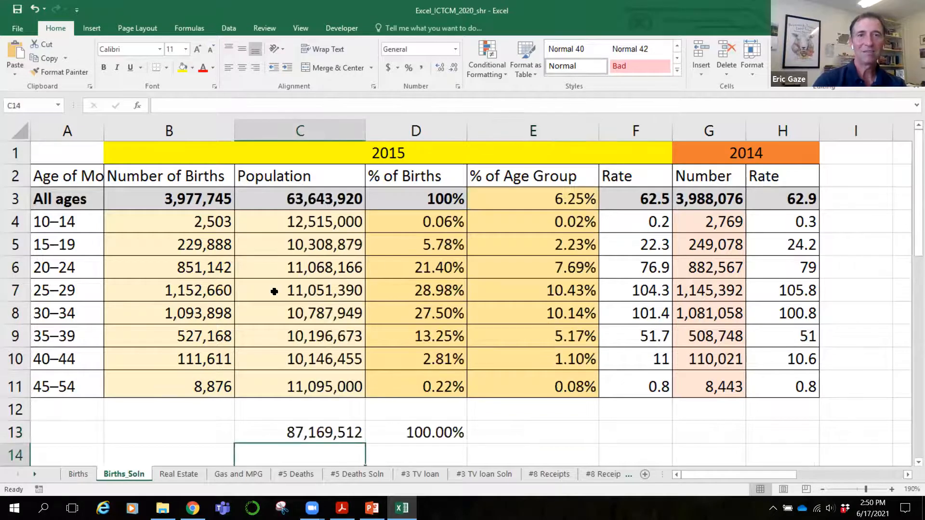
double_click(310, 222)
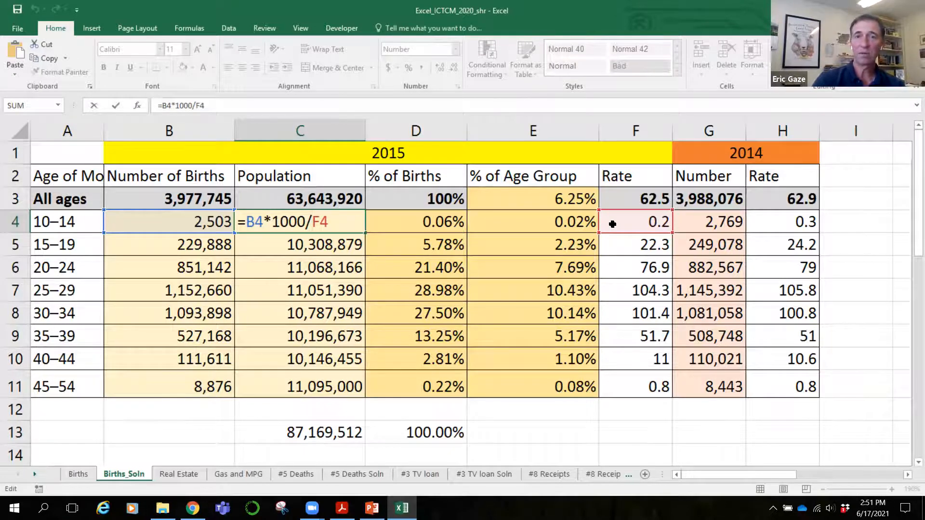
key(Return)
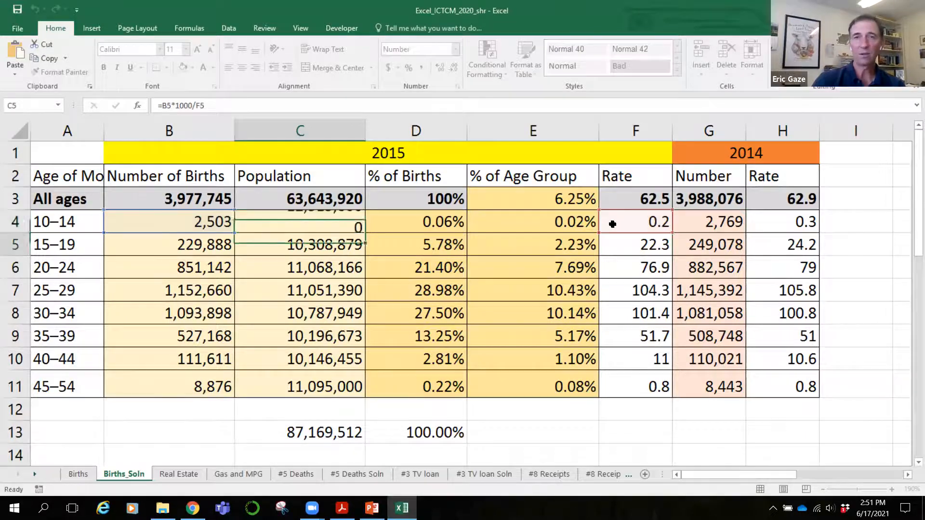
Step: On the Births sheet, calculate the 10–14 population in C4 with the formula =B4*1000/F4
click(77, 475)
click(307, 222)
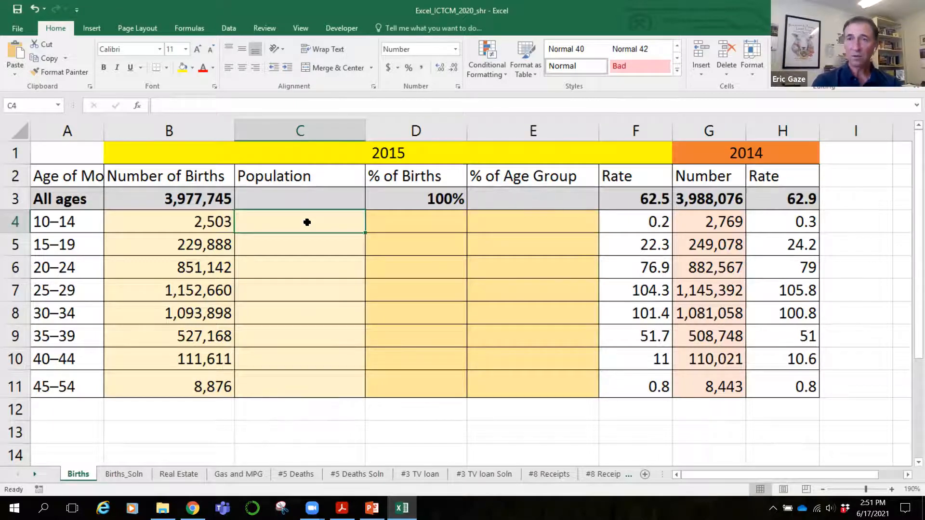
text(=)
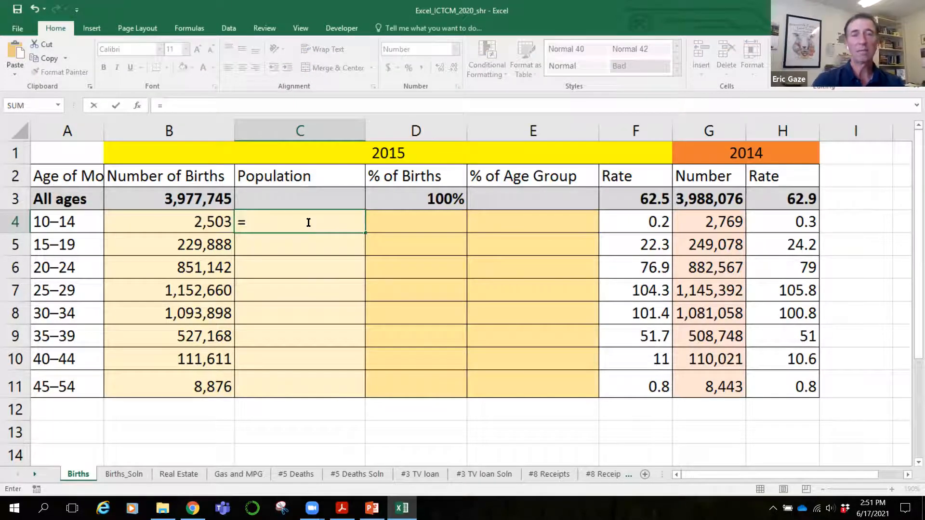
click(210, 221)
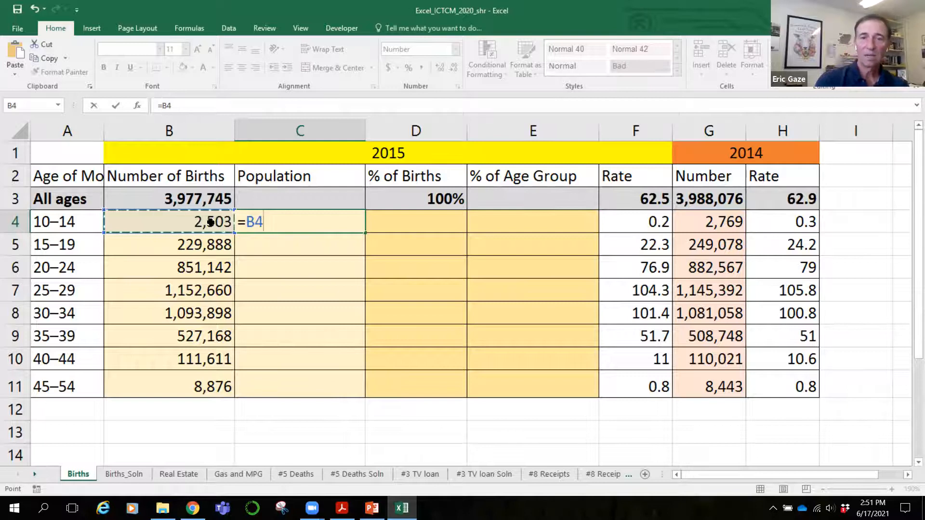
text(*)
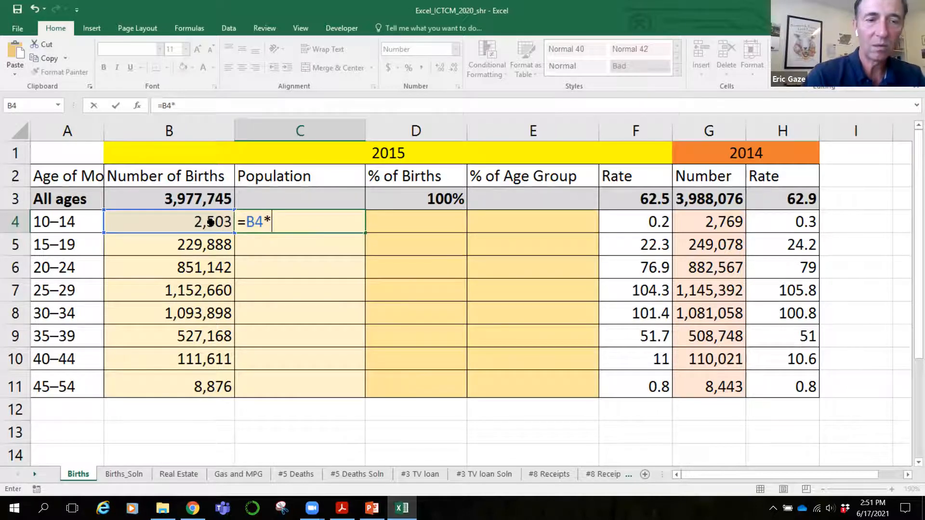
text(1000)
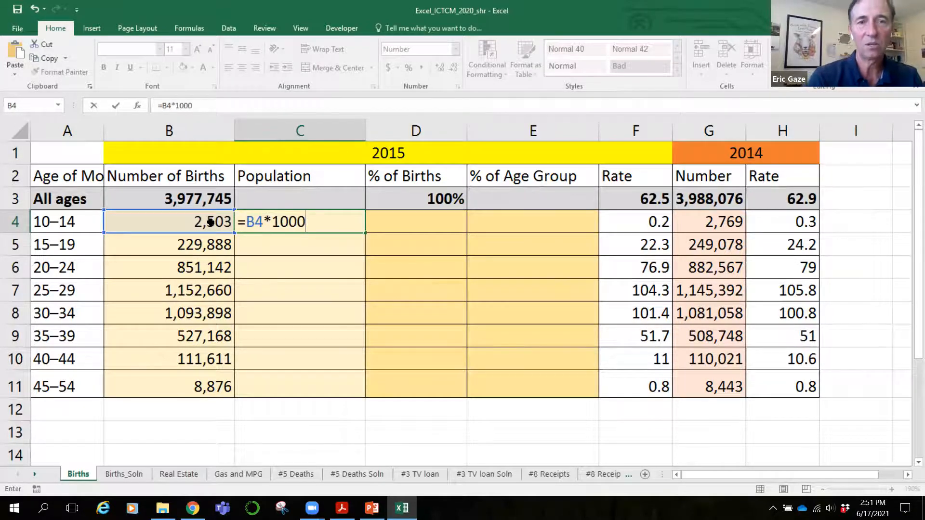
text(/)
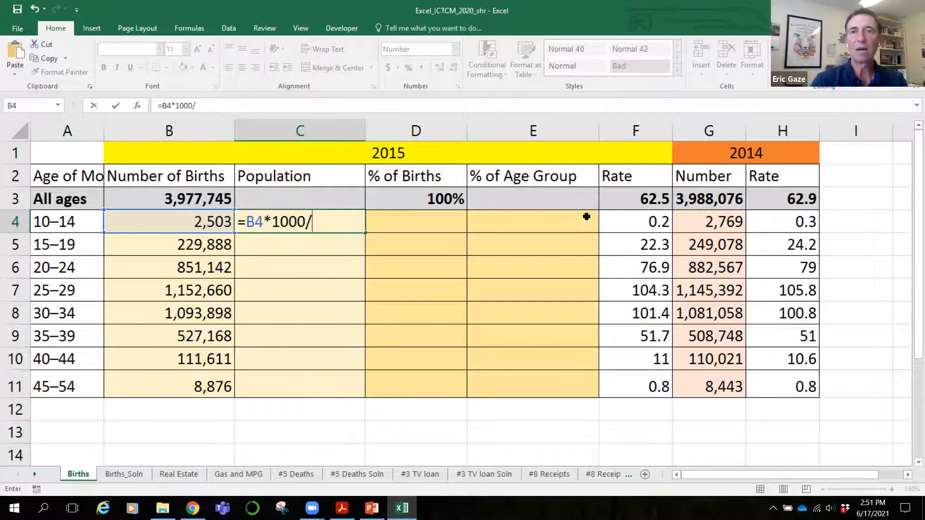
click(651, 222)
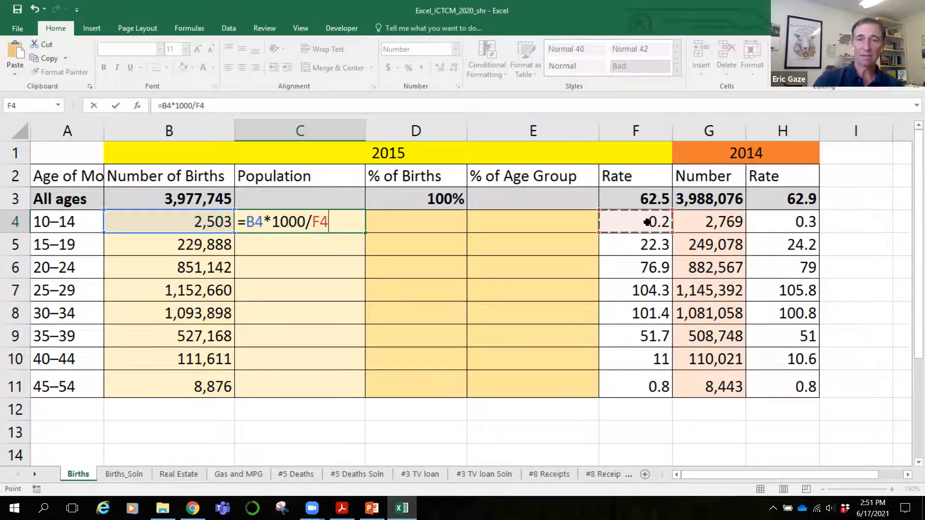
key(Return)
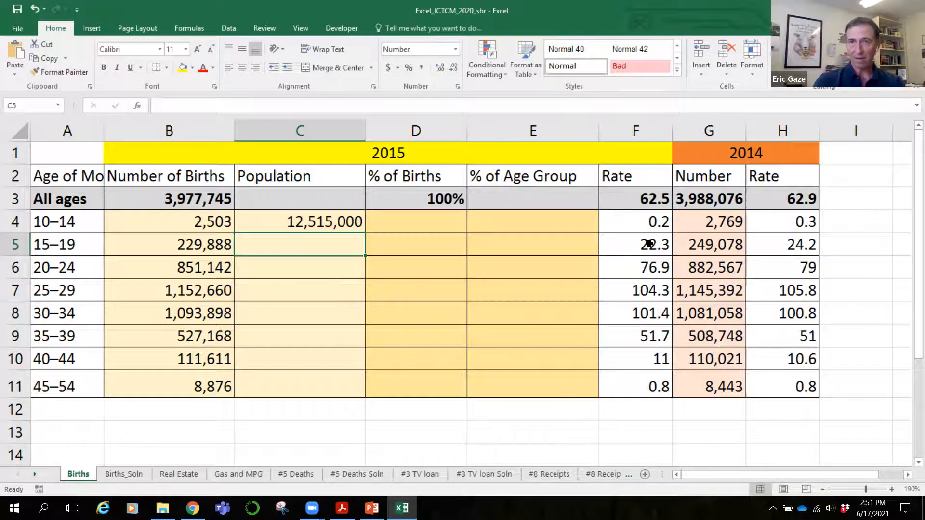
Step: Copy the population formula from C4 down through C11 and check the cell references in C11
click(330, 226)
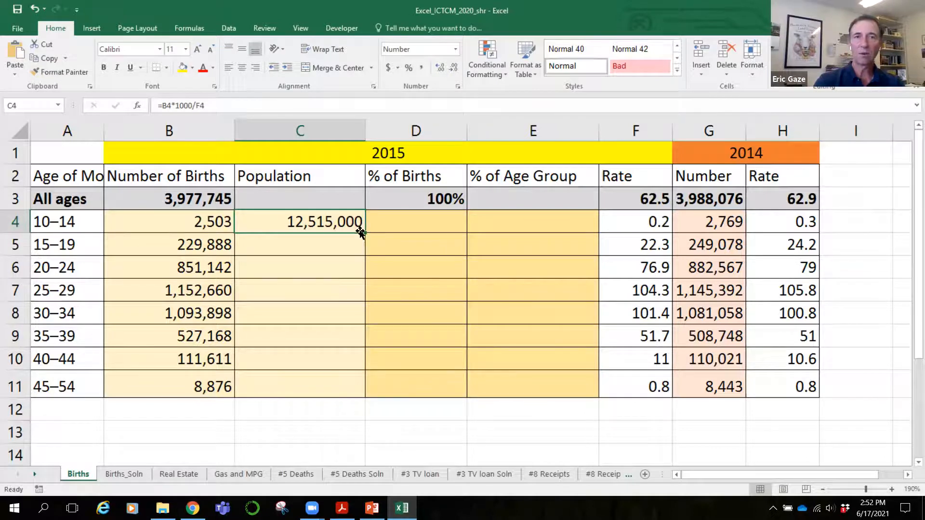
drag(365, 233, 368, 391)
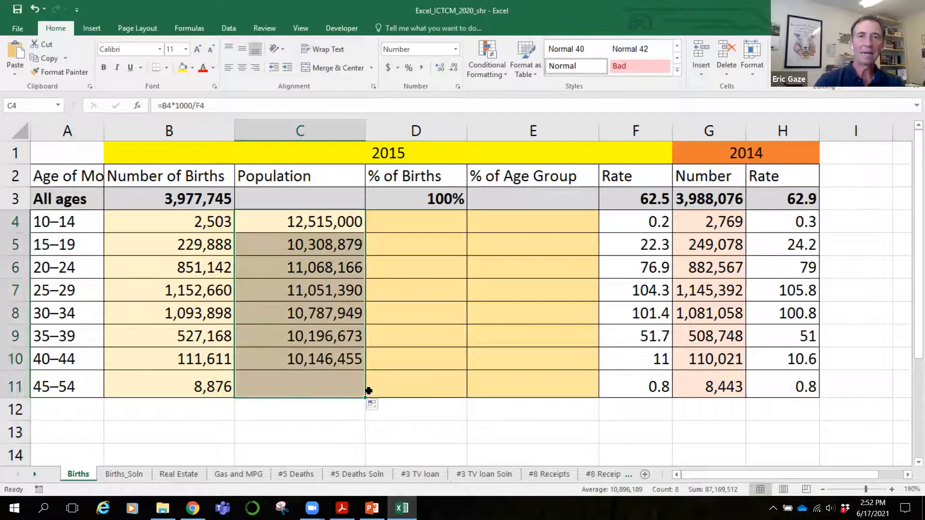
double_click(351, 384)
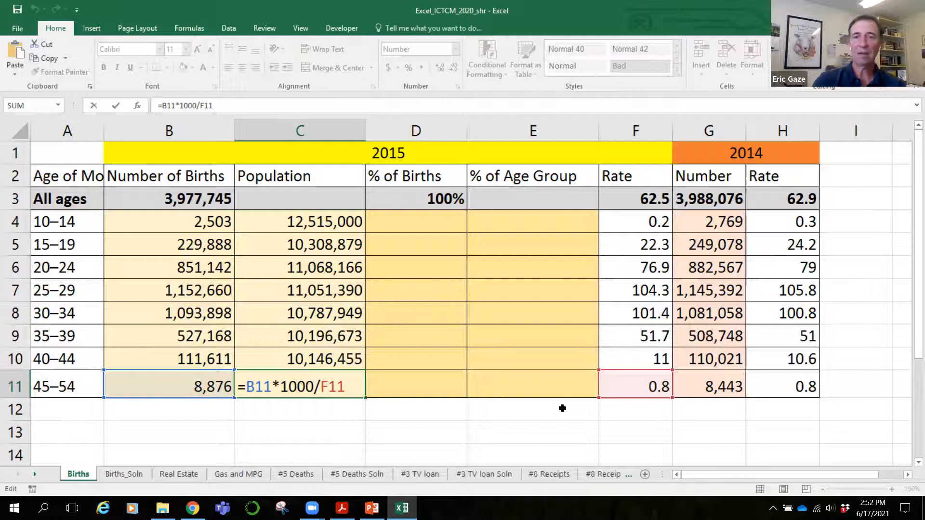
key(Return)
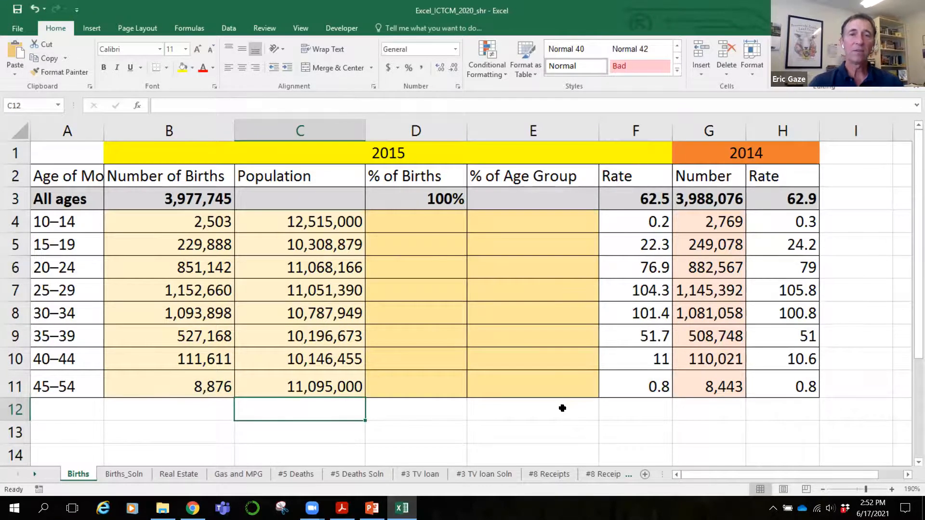
scroll(562, 408, down, 4)
scroll(563, 408, up, 4)
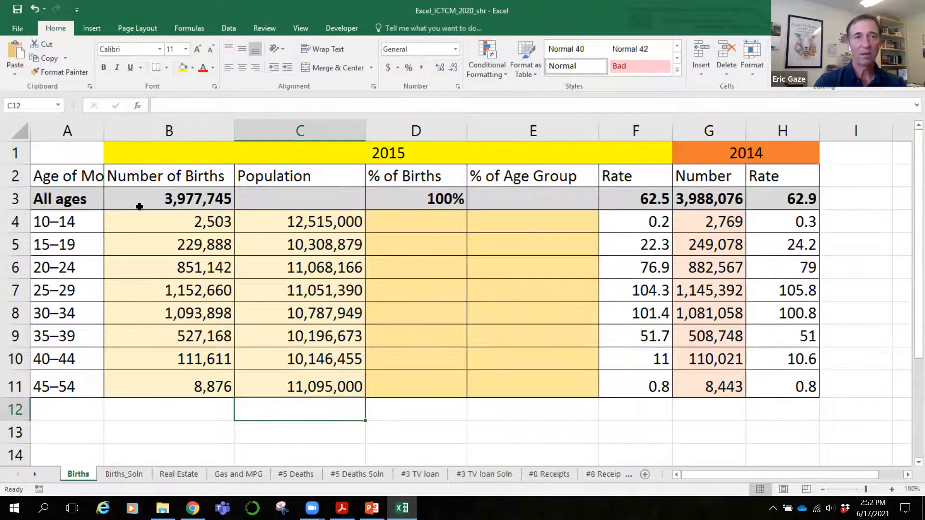
Step: Insert a 2-D clustered column chart of the 2015 number of births by age group from A4:B11
drag(72, 223, 190, 382)
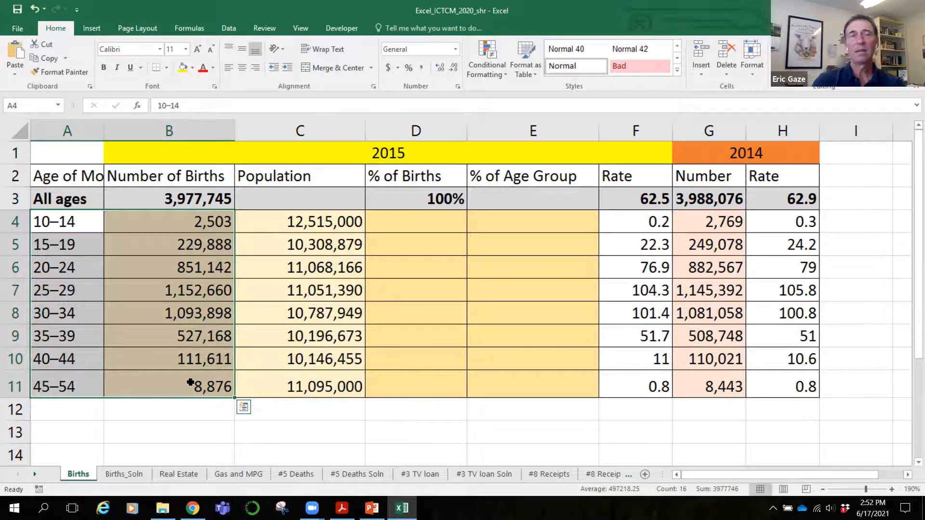
click(98, 29)
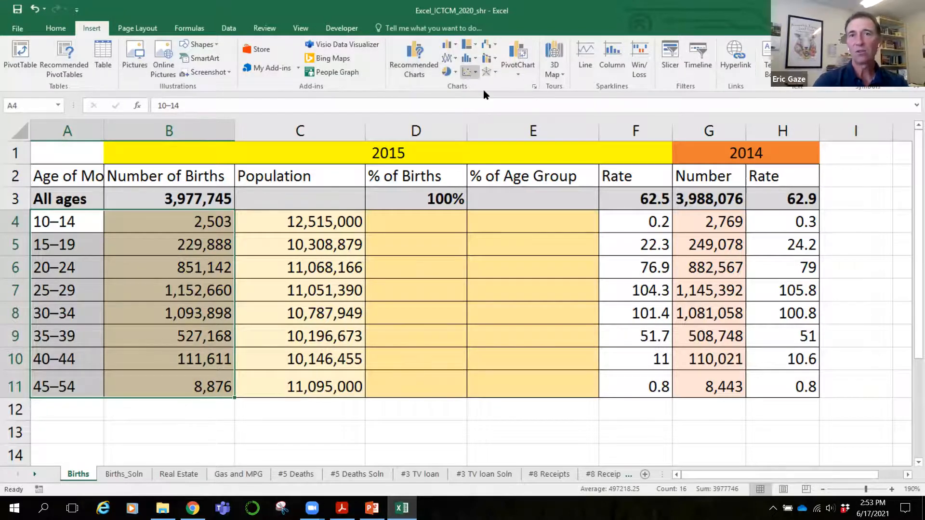
click(448, 46)
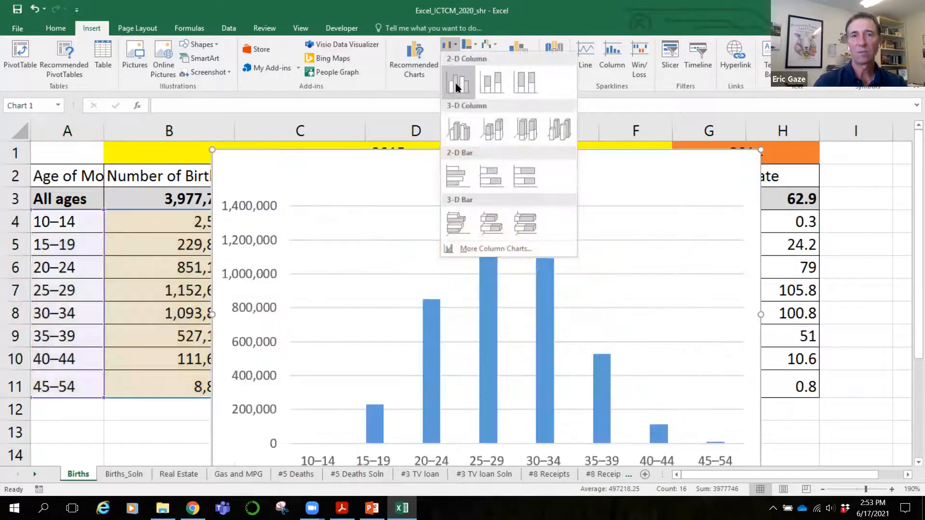
click(458, 83)
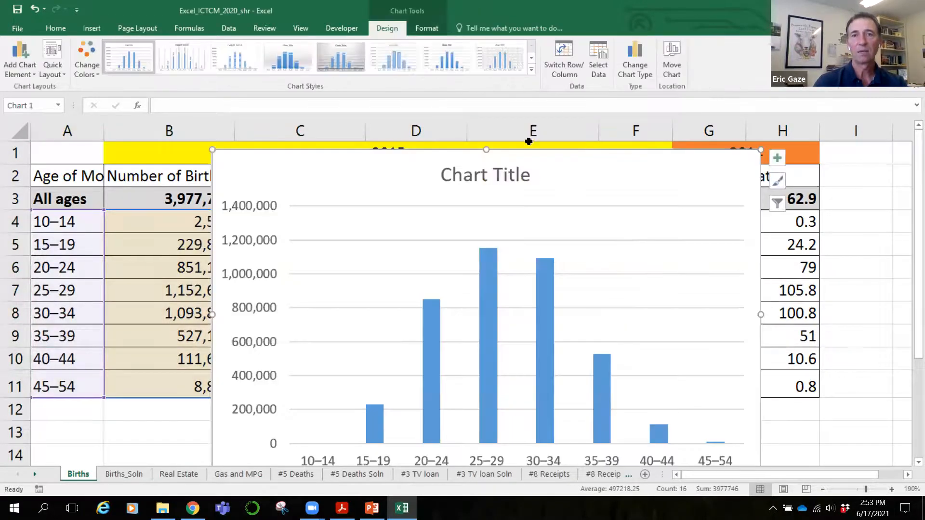
Step: Shrink and reposition the births column chart over the table, and delete it
drag(564, 174, 525, 102)
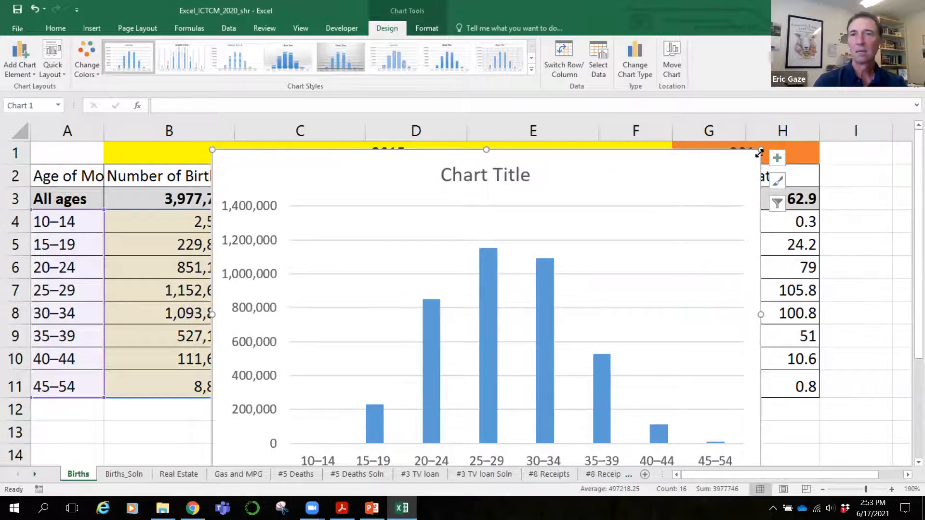
drag(760, 151, 708, 187)
drag(641, 193, 598, 151)
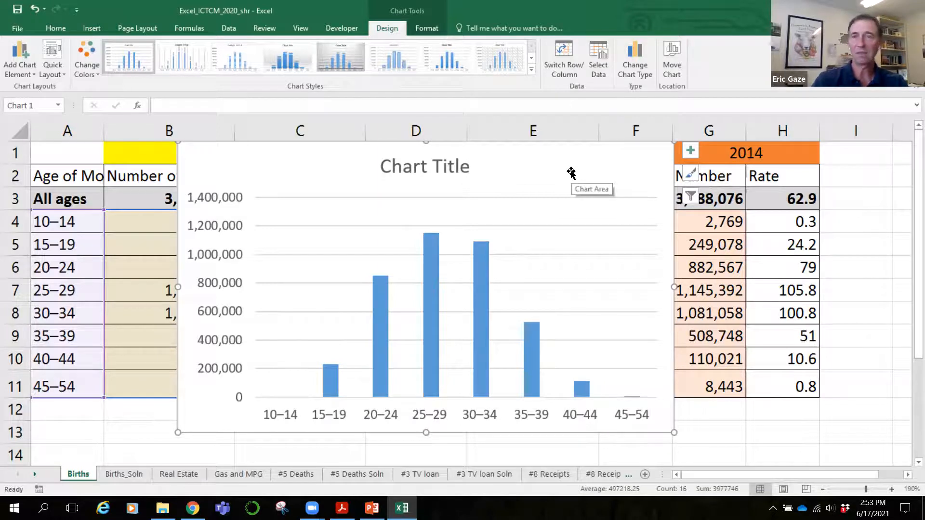
key(Delete)
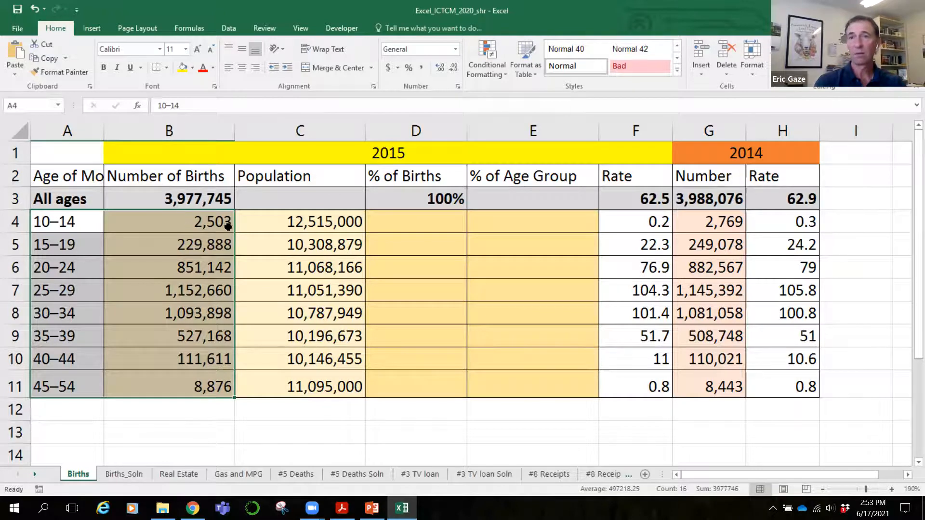
Step: Calculate the 10–14 group's share of total births in D4 with the formula =B4/B3
click(428, 226)
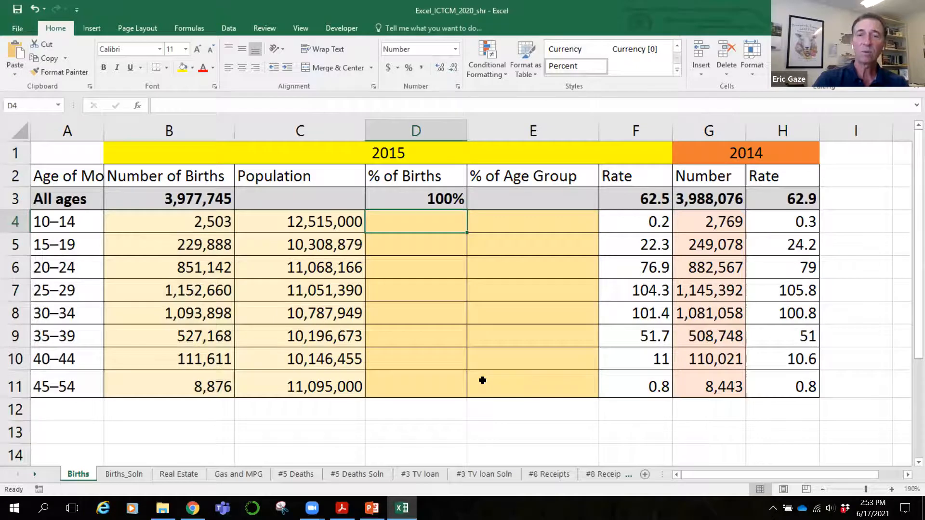
text(=)
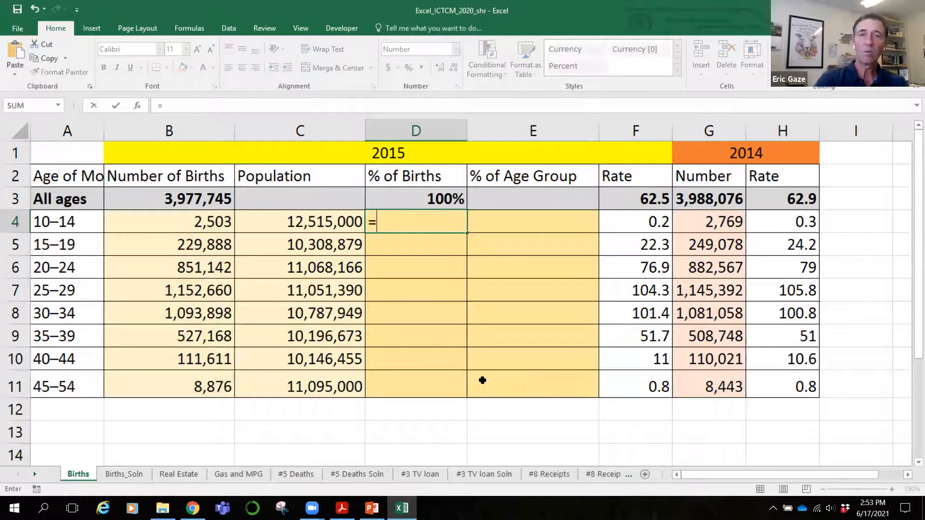
click(188, 224)
text(/)
click(187, 199)
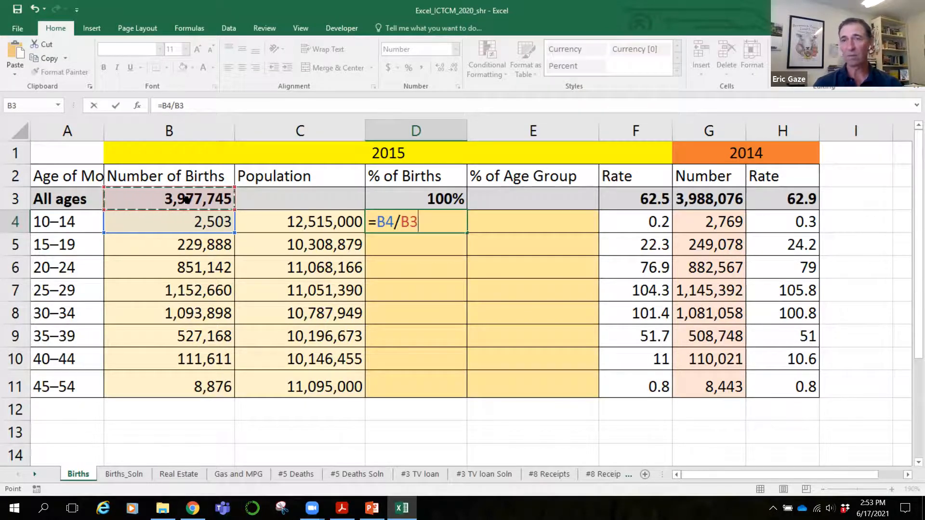
key(Return)
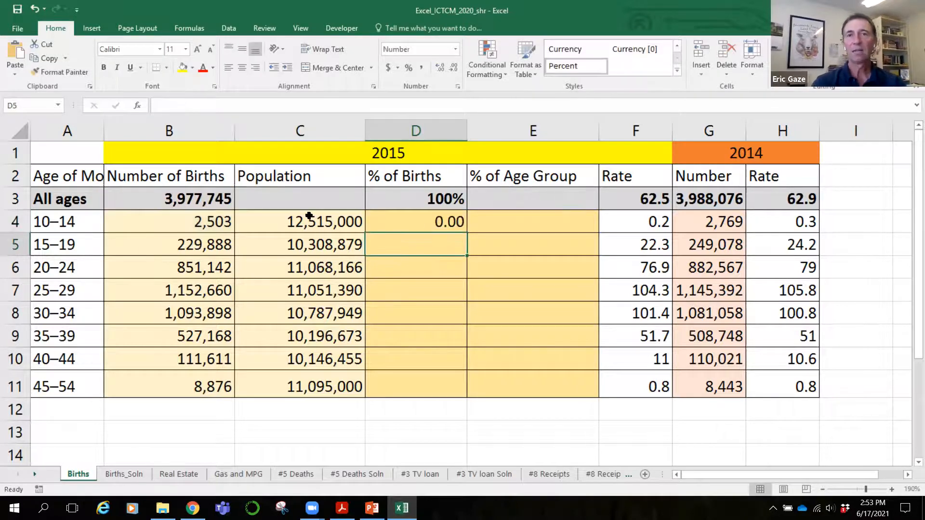
Step: Format D4 as Percentage and copy its formula down to D5
click(433, 223)
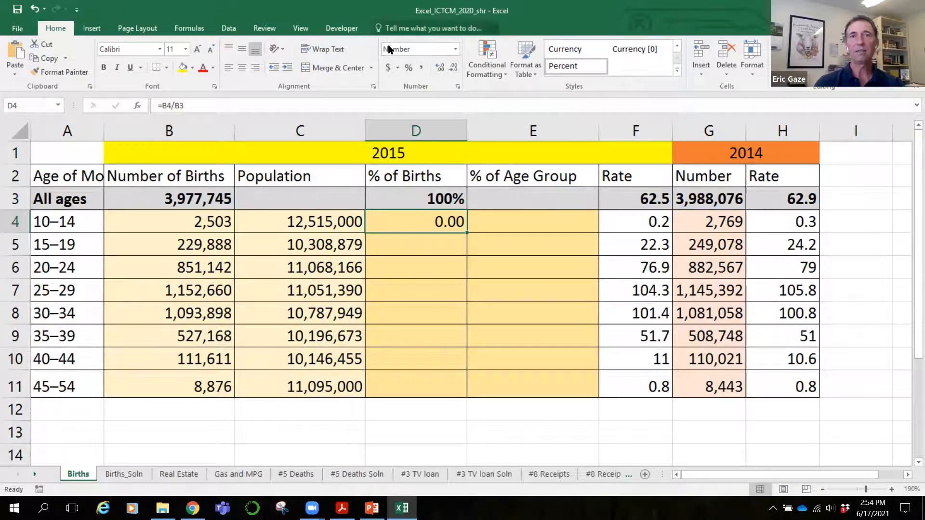
click(456, 49)
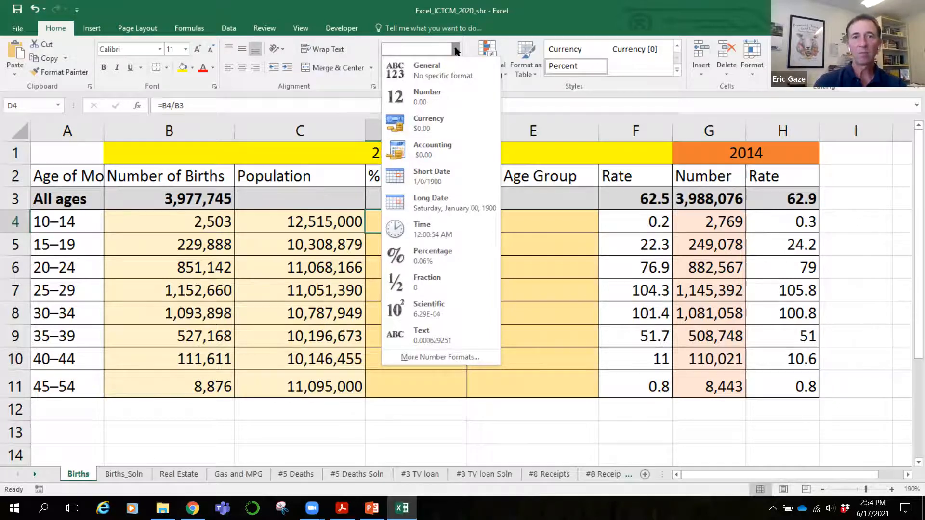
click(430, 262)
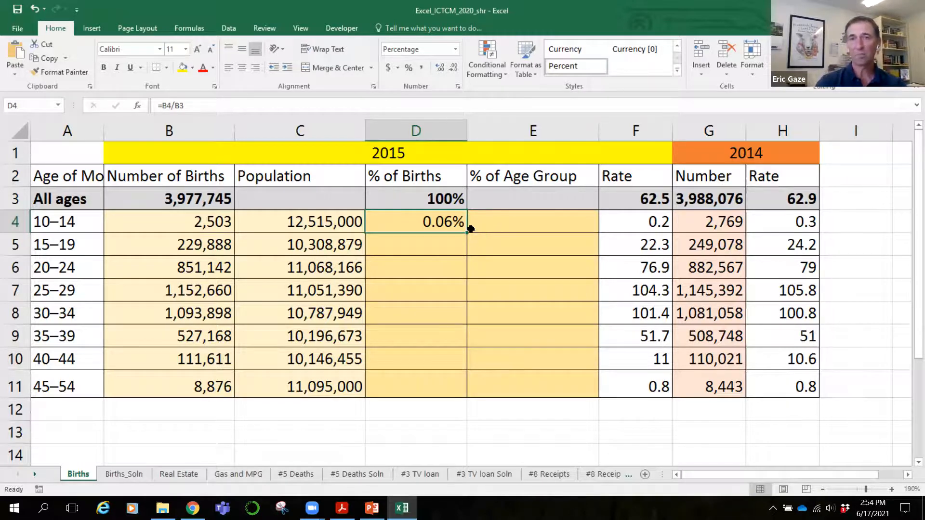
drag(466, 232, 470, 256)
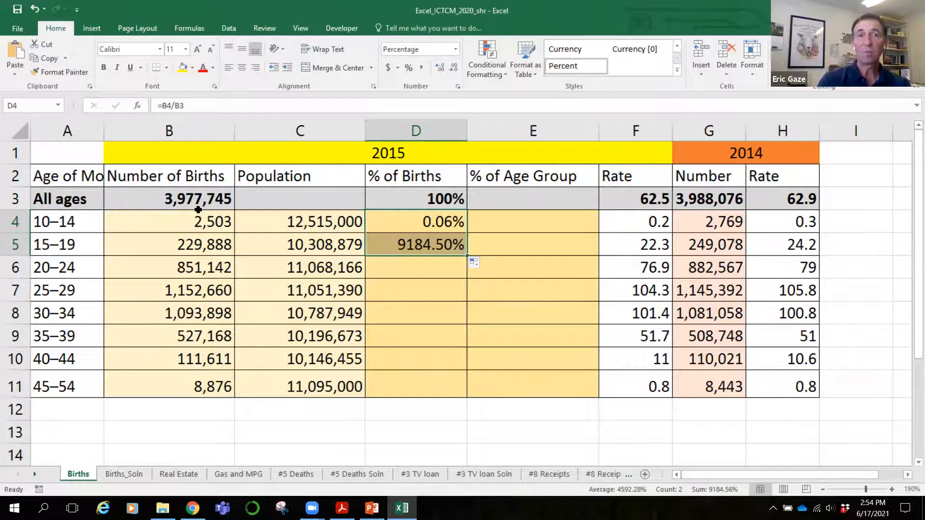
Step: Make the total births reference absolute in D4 with the formula =B4/$B$3 and copy it down to D5
double_click(438, 246)
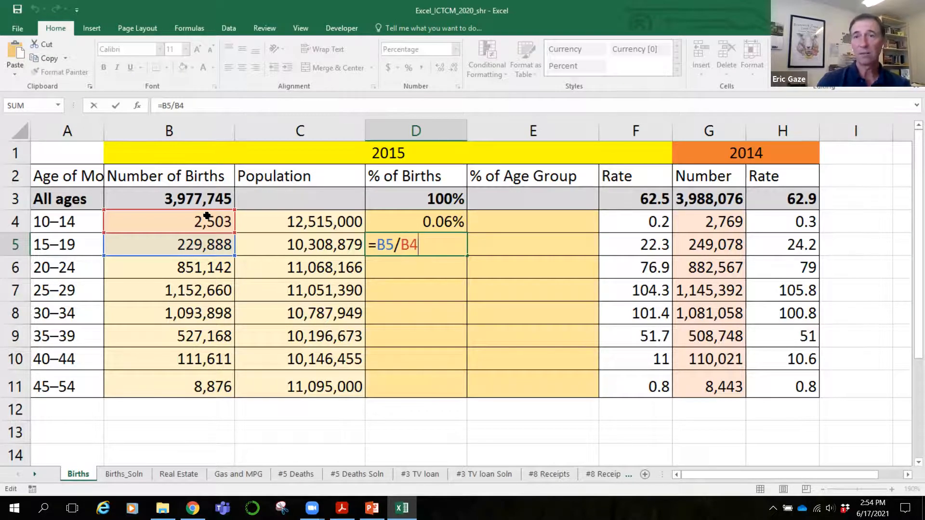
key(Return)
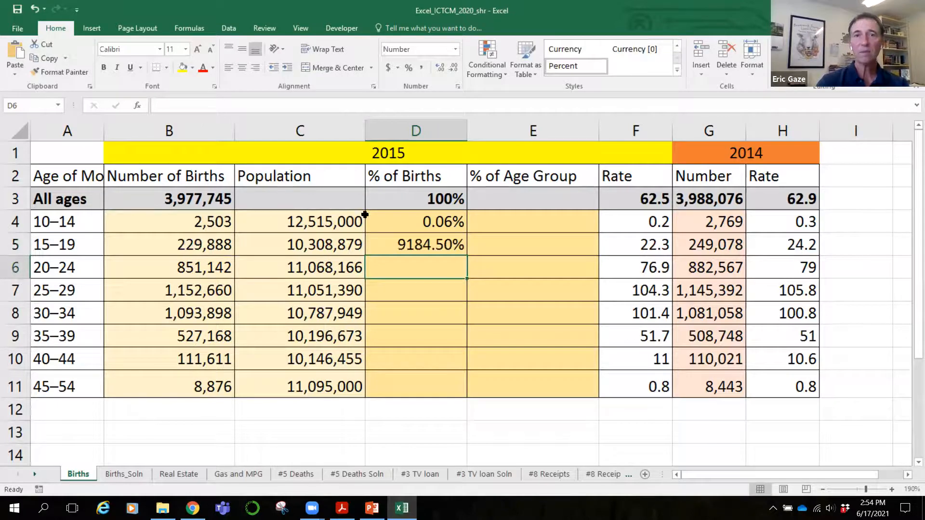
double_click(443, 221)
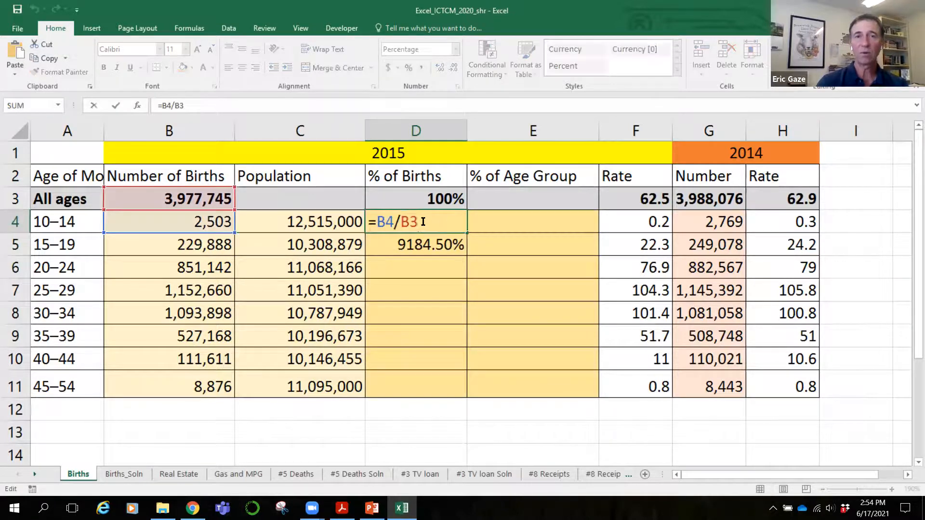
text($)
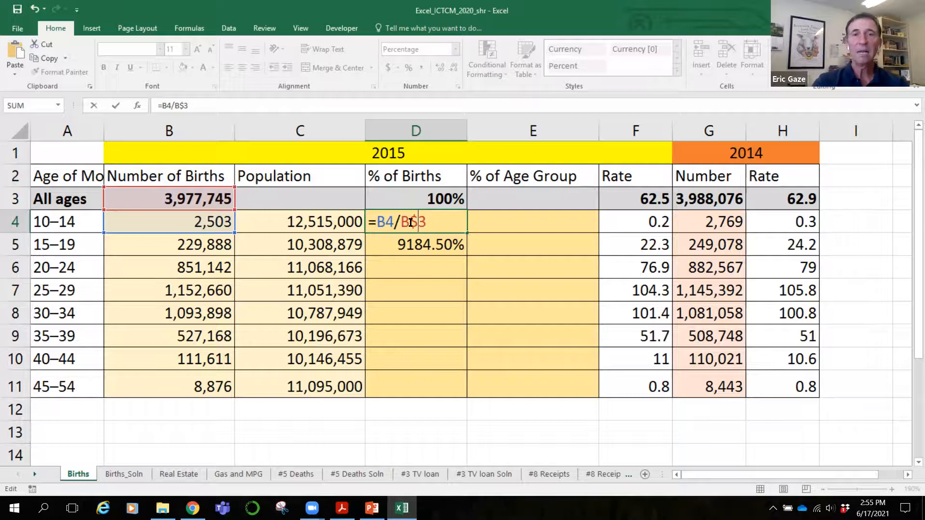
click(401, 222)
text($)
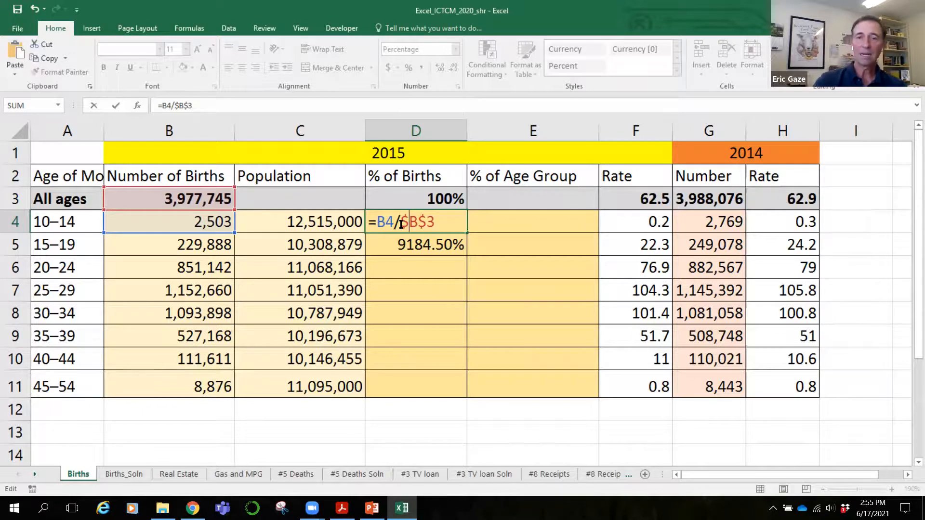
key(Return)
drag(456, 214, 470, 258)
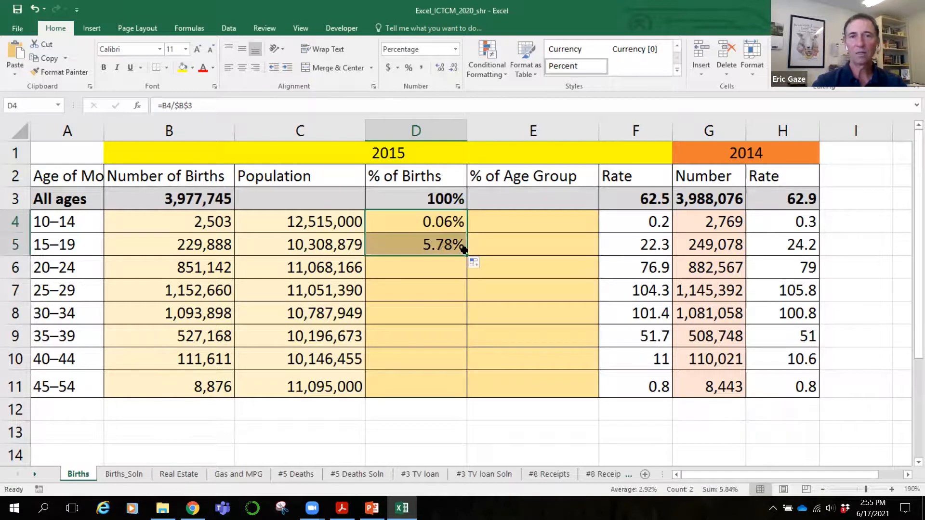
Step: Check the references in D5's formula and fill it down through D11 for the remaining age groups
double_click(454, 248)
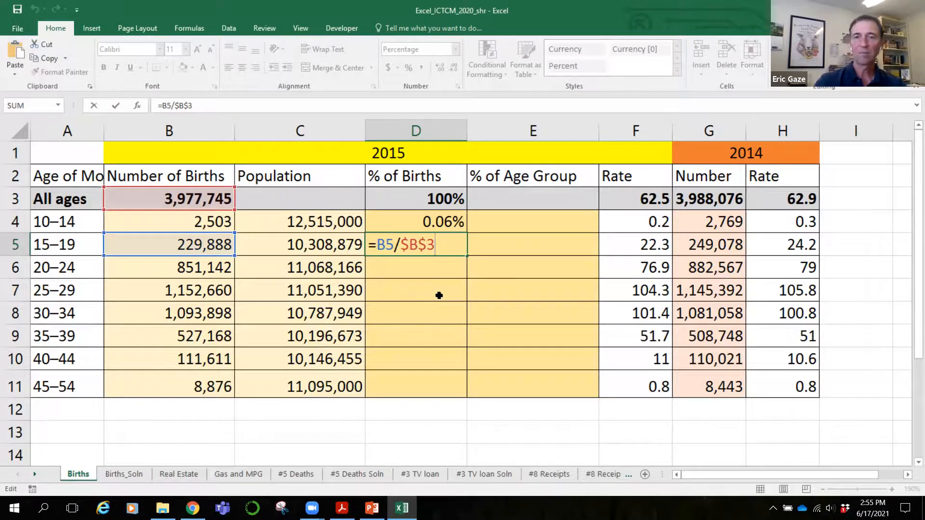
key(Return)
click(453, 242)
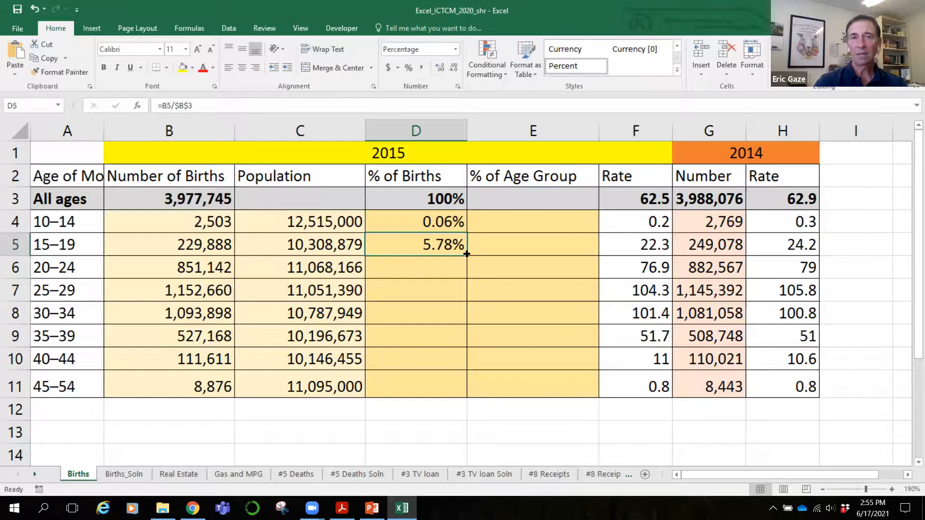
double_click(466, 256)
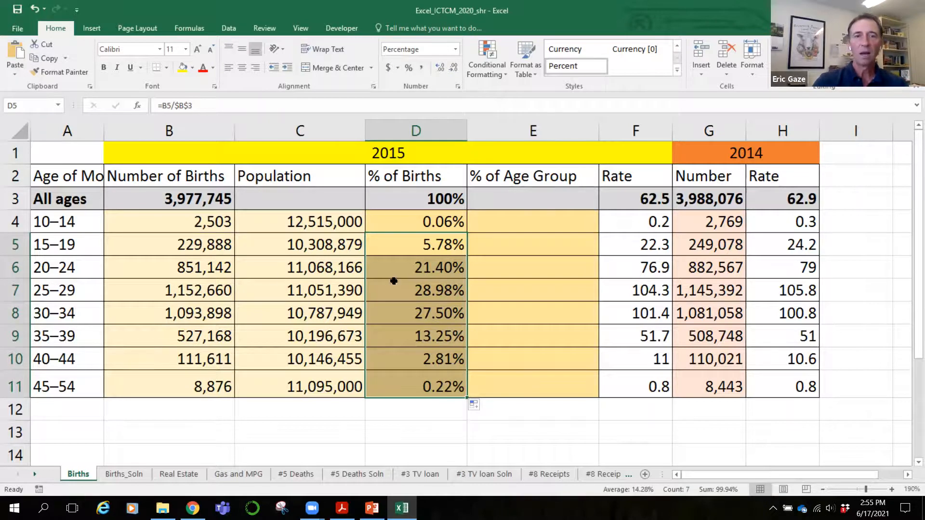
Step: Look over the #5 Deaths, #3 TV loan and #8 Receipts worksheets in turn
click(304, 474)
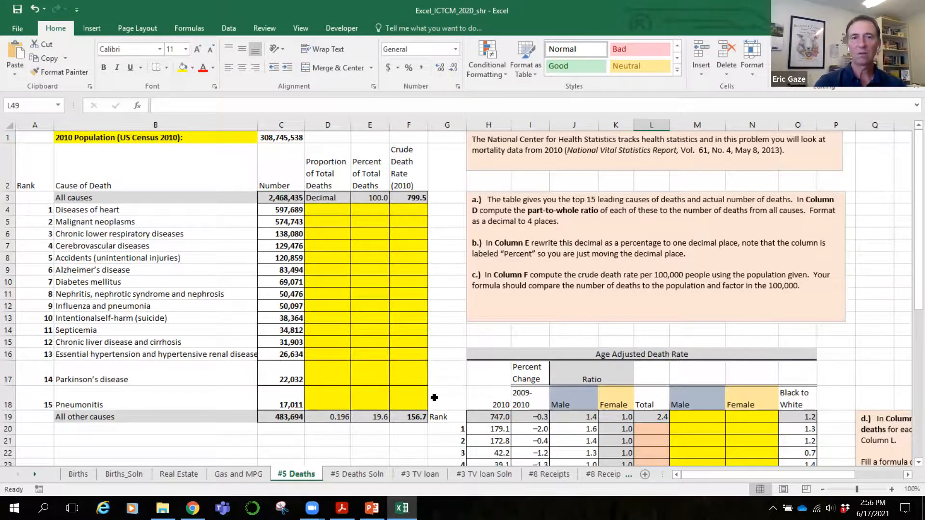
click(429, 476)
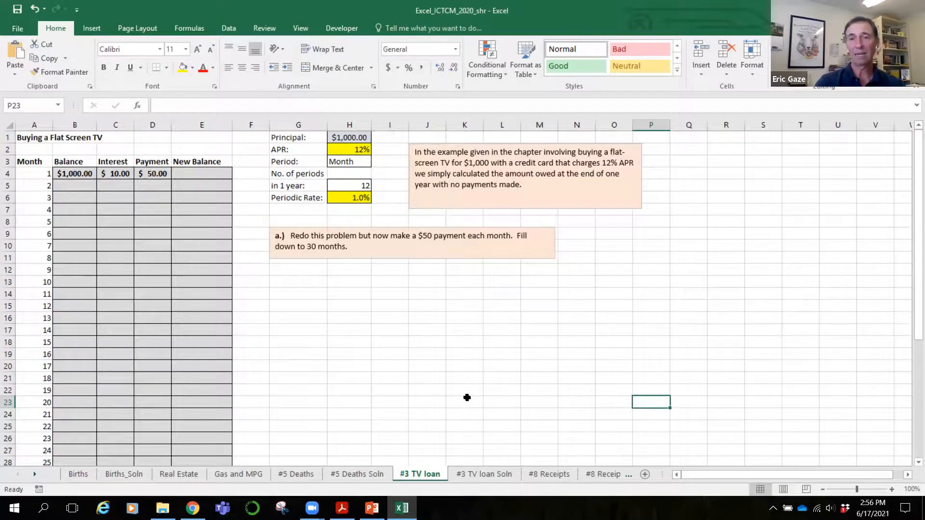
click(540, 476)
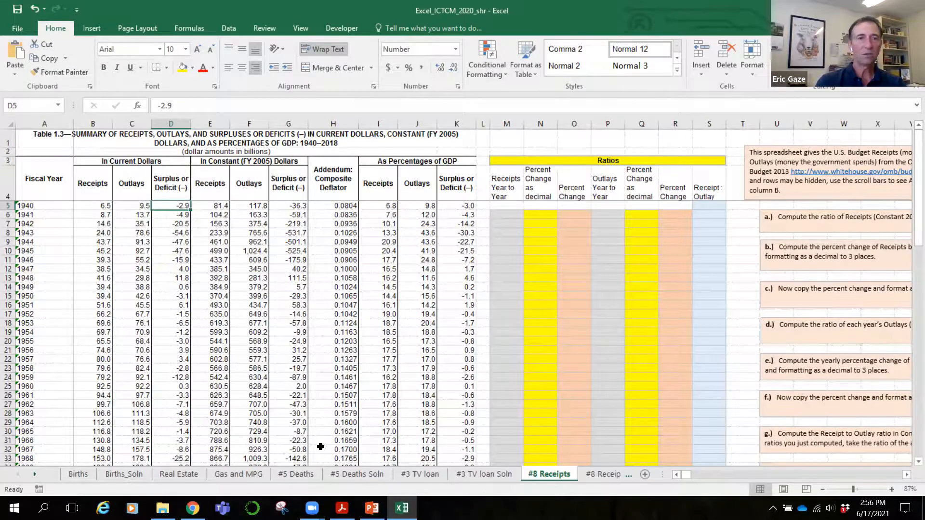
Step: Open the #8 BMI Soln worksheet and examine its BMI table and the charts below it
click(34, 475)
click(34, 475)
click(35, 474)
click(34, 474)
click(35, 474)
click(35, 475)
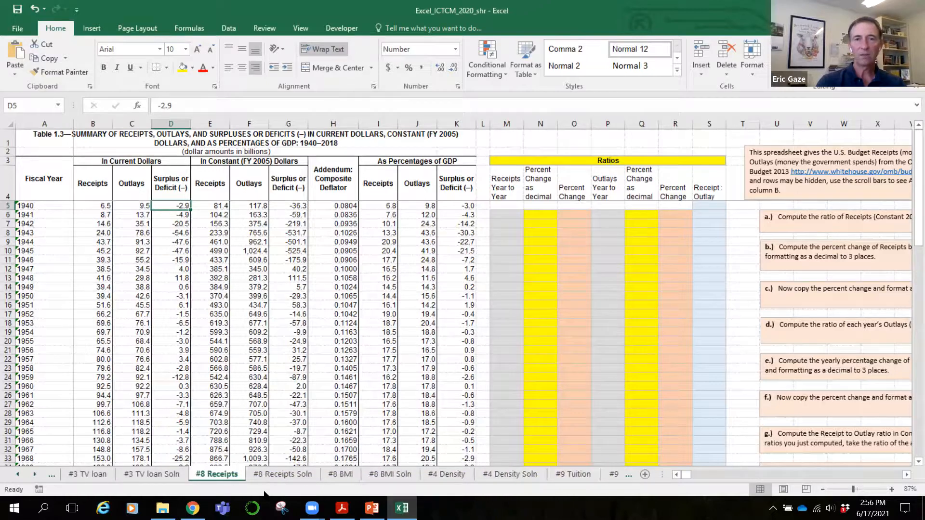
click(389, 474)
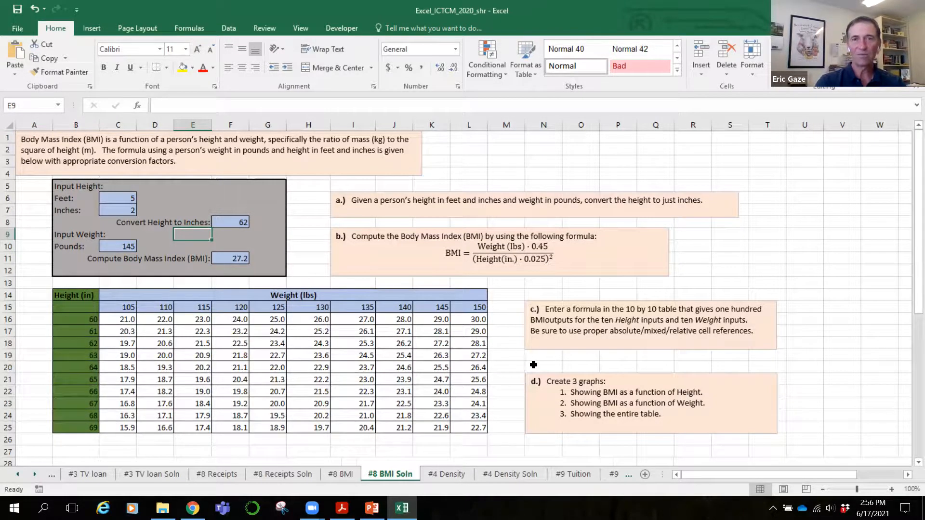
scroll(509, 366, down, 2)
scroll(509, 366, down, 5)
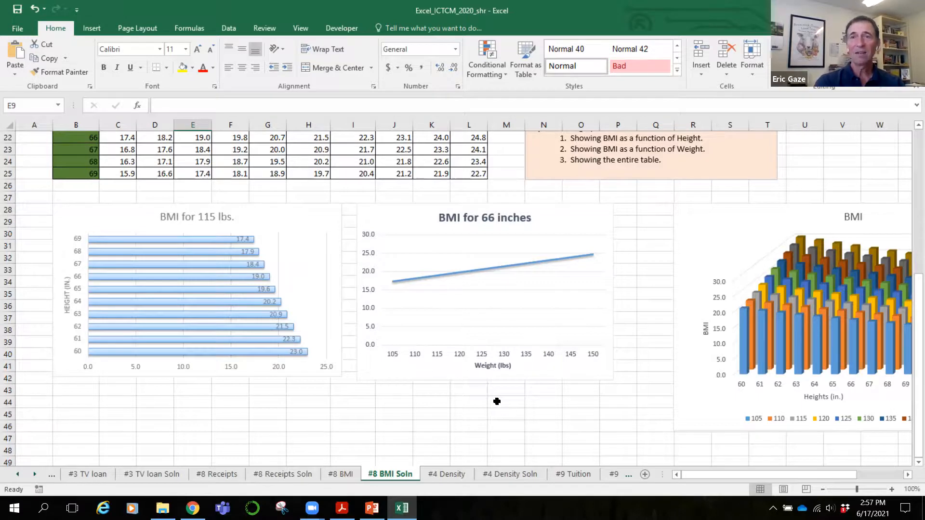
Step: Switch to Adobe Acrobat Reader and view the opening of Handouts_collated.pdf with the births and birth rates table
click(341, 508)
scroll(464, 328, up, 3)
scroll(464, 328, up, 2)
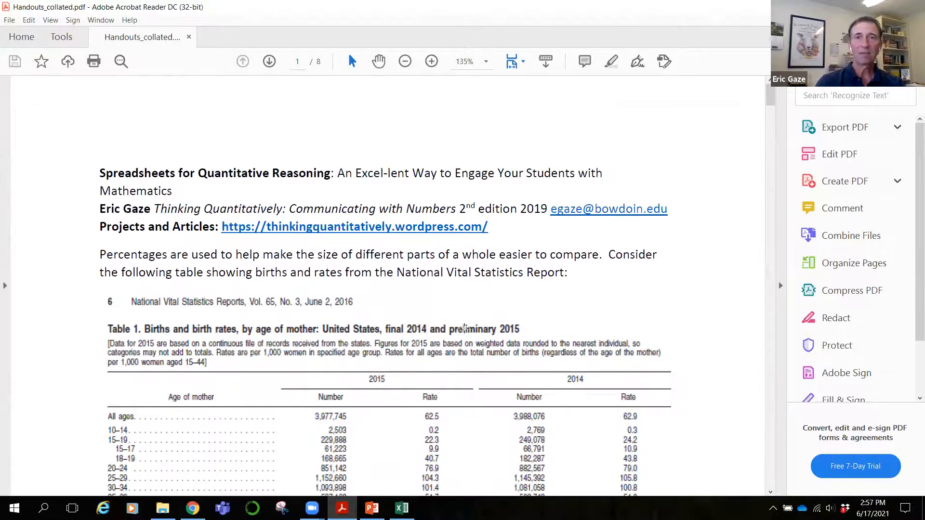